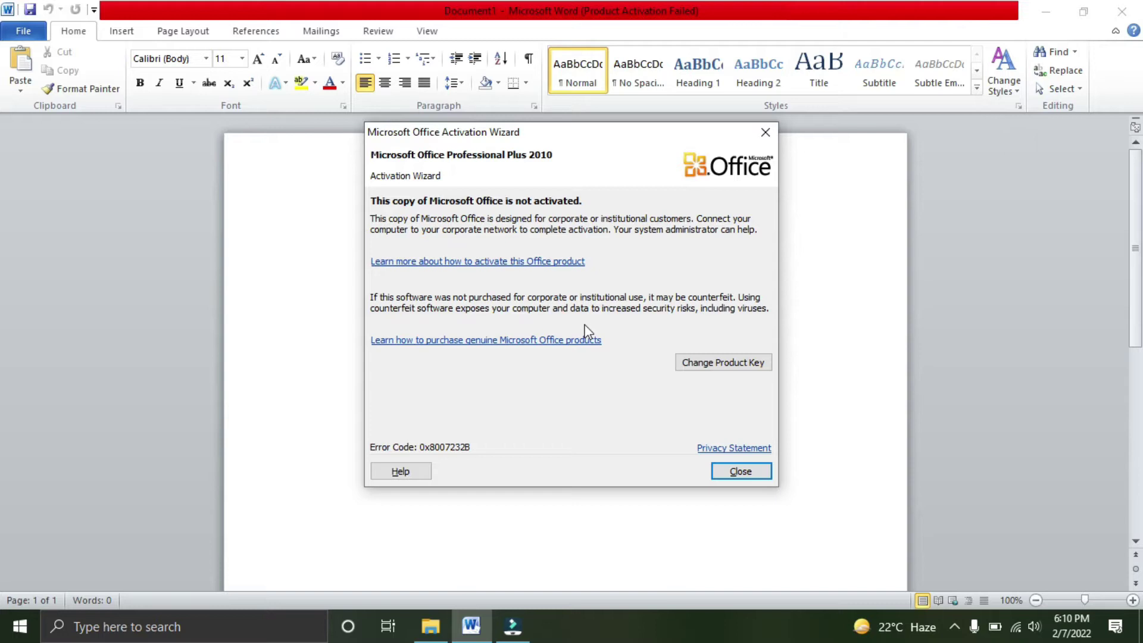
- Dismiss the Microsoft Office Activation Wizard error message
click(737, 476)
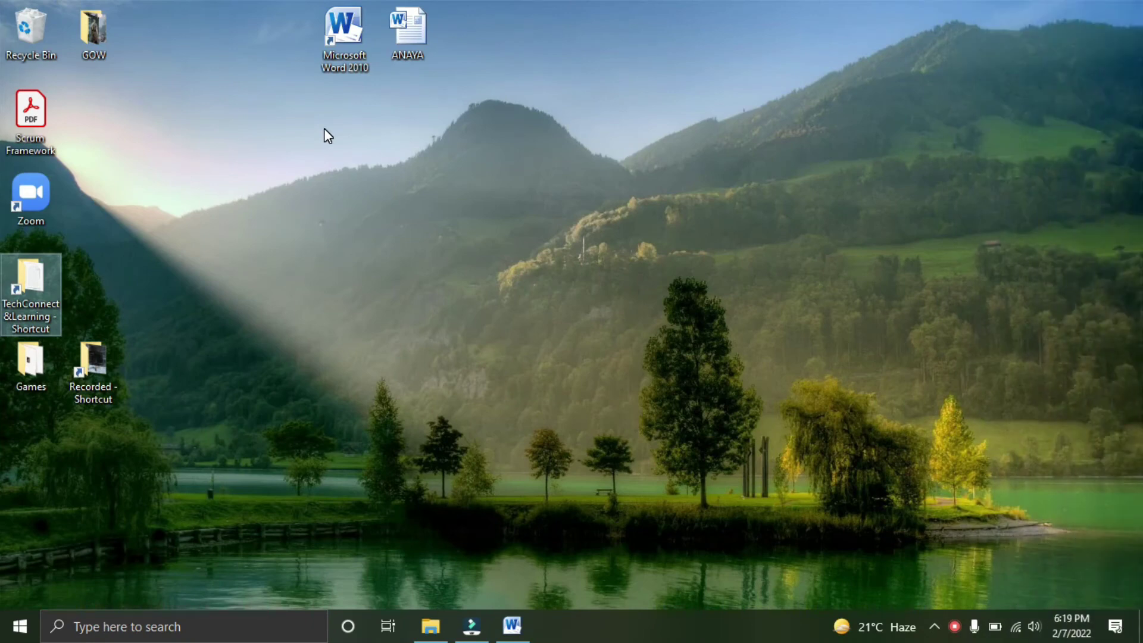
- Search 'this' from the Start menu and open This PC
key(super)
text(this)
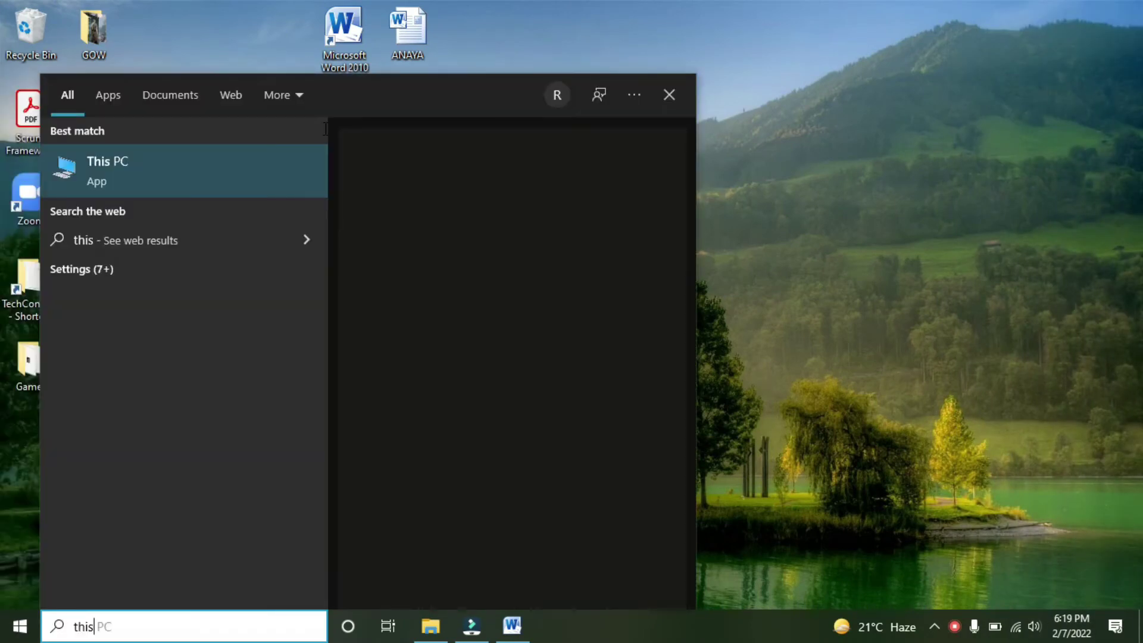
key(Return)
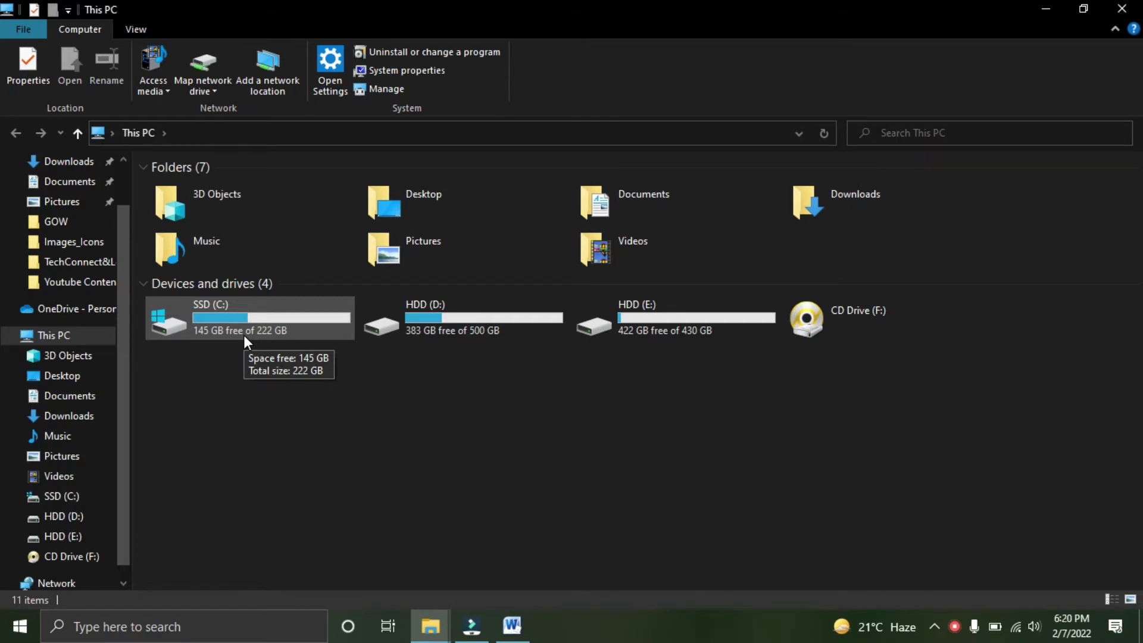
- Open the SSD (C:) drive and select Program Files, then Program Files (x86)
double_click(244, 335)
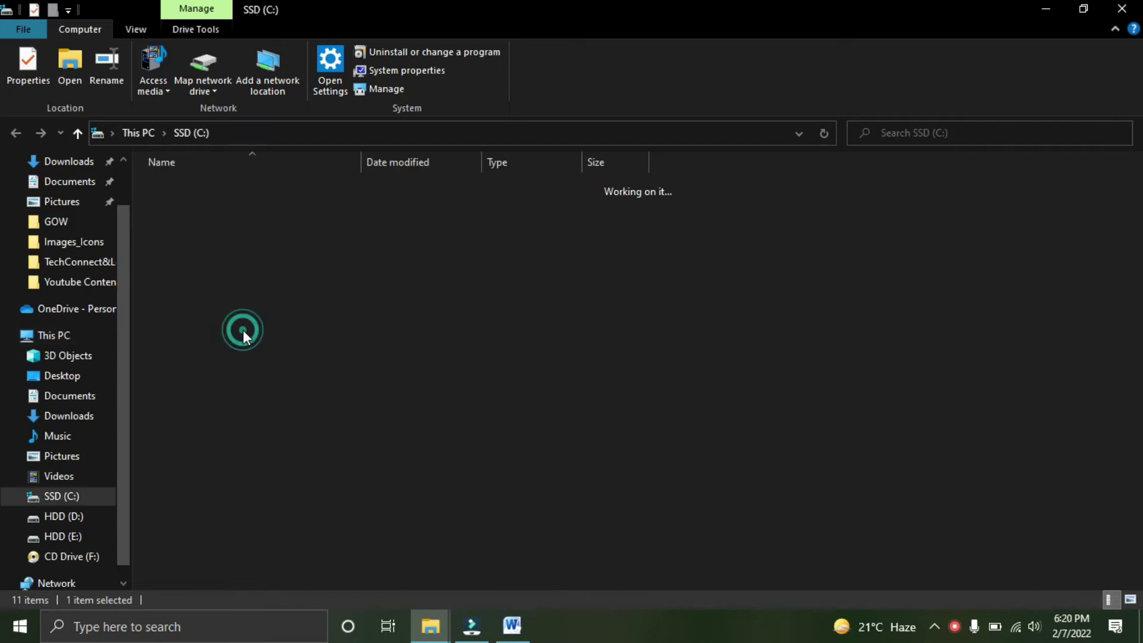
key(Down)
key(Up)
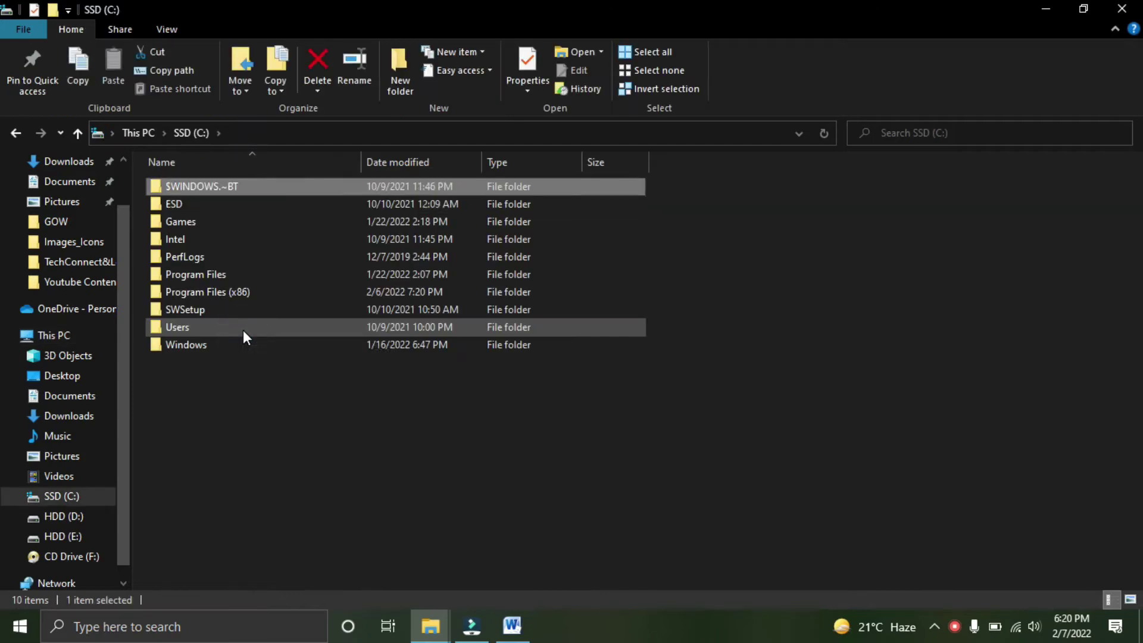
key(Down)
key(Down)
key(Down)
key(Down)
key(Down)
key(Down)
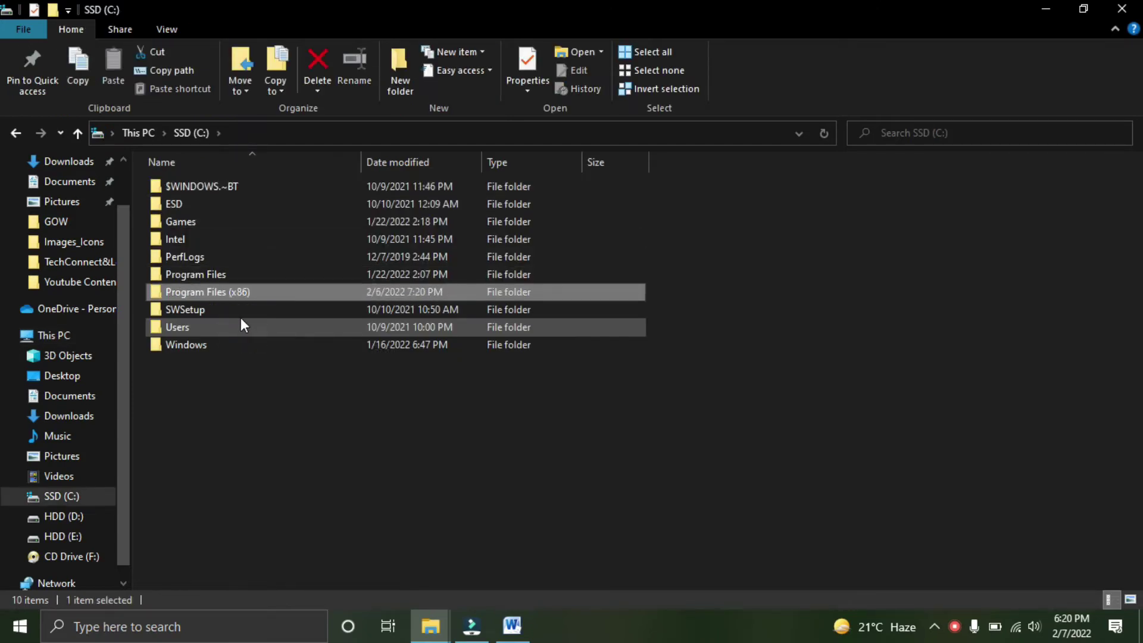
click(212, 274)
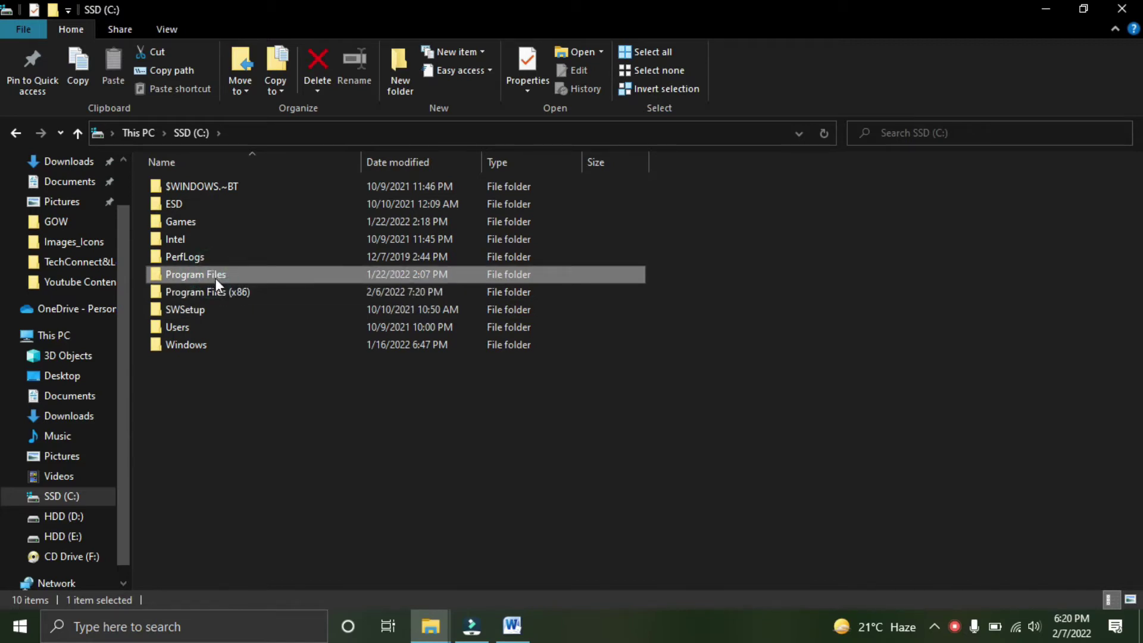
click(221, 292)
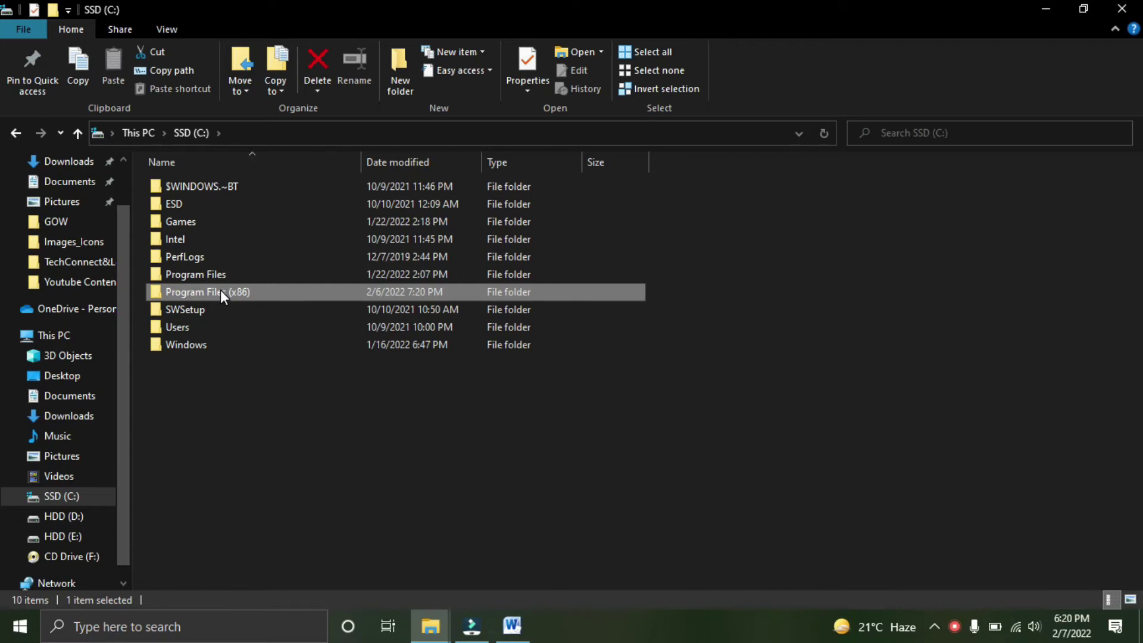
key(super)
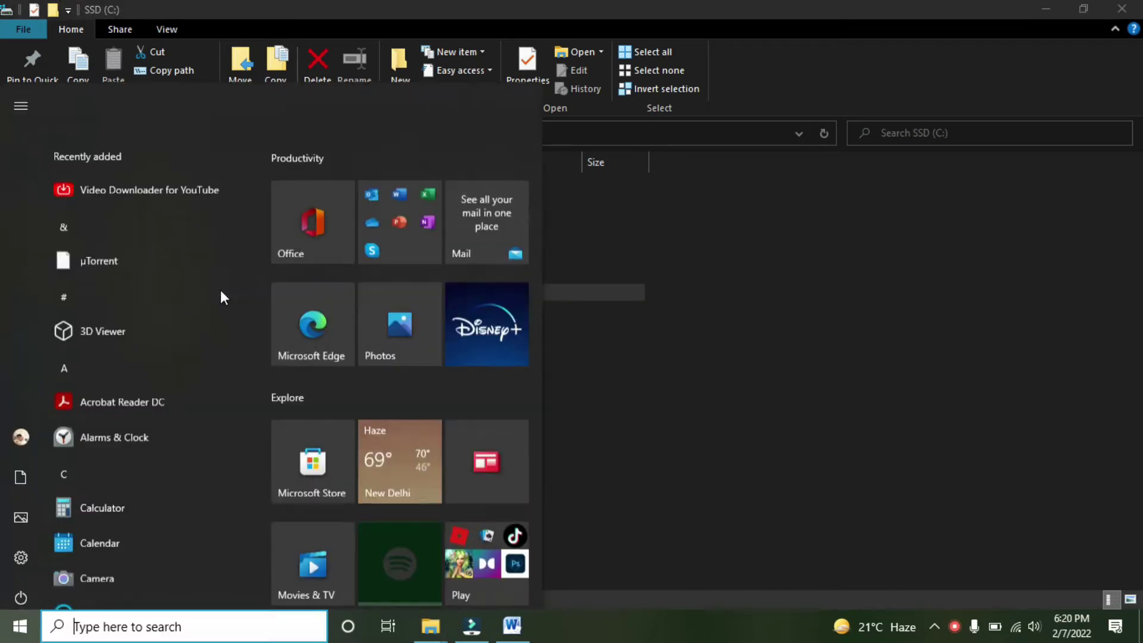
text(this)
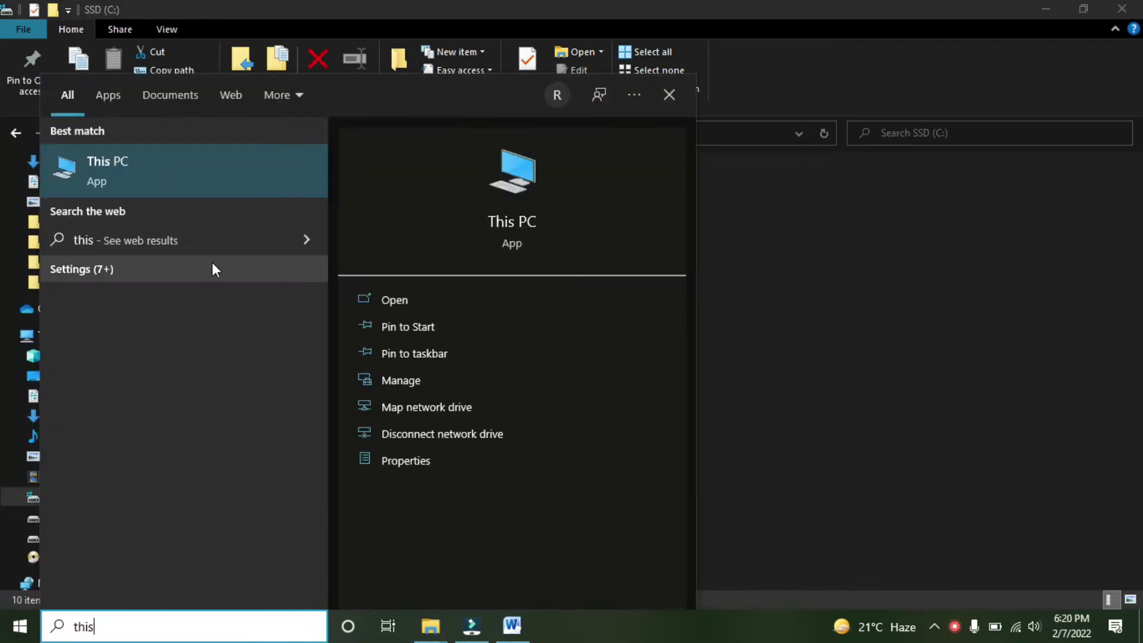
right_click(157, 183)
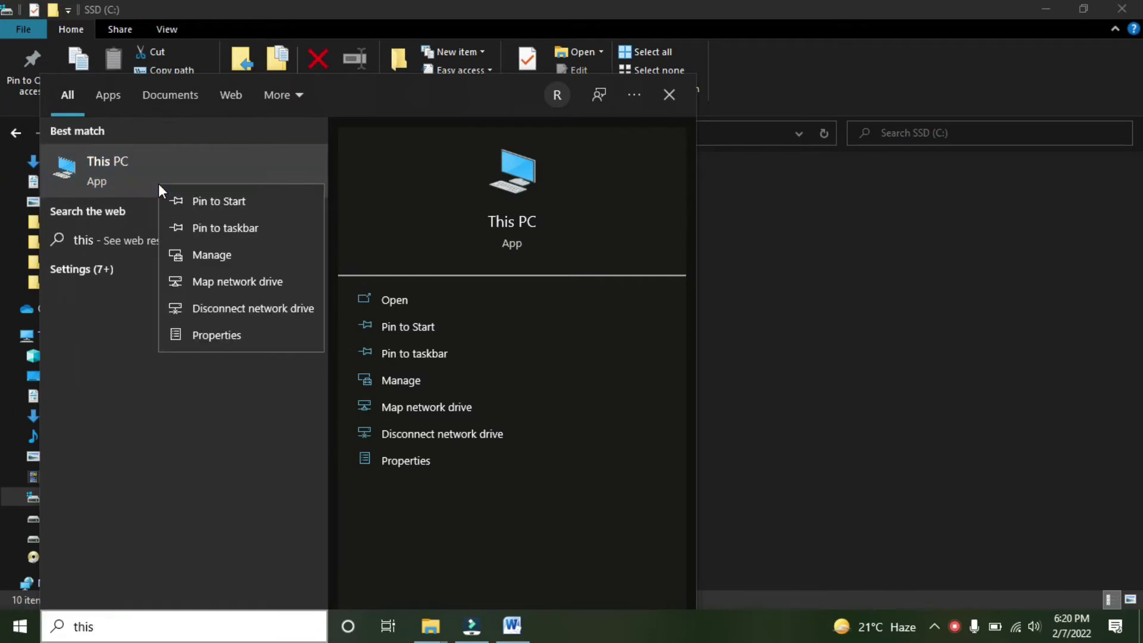
click(207, 328)
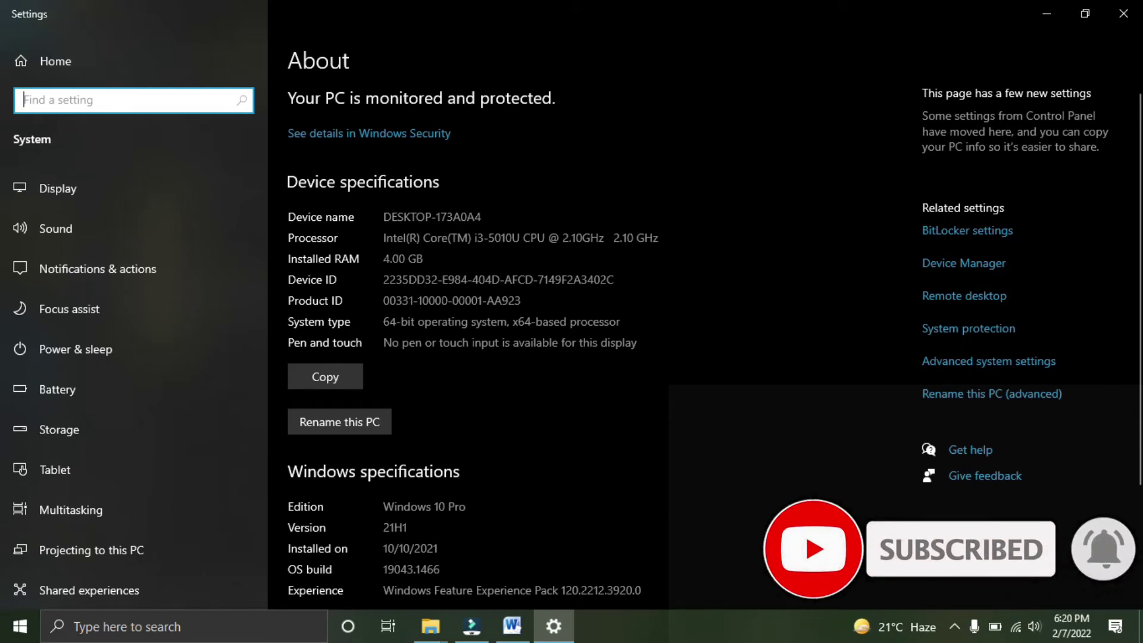
click(1137, 15)
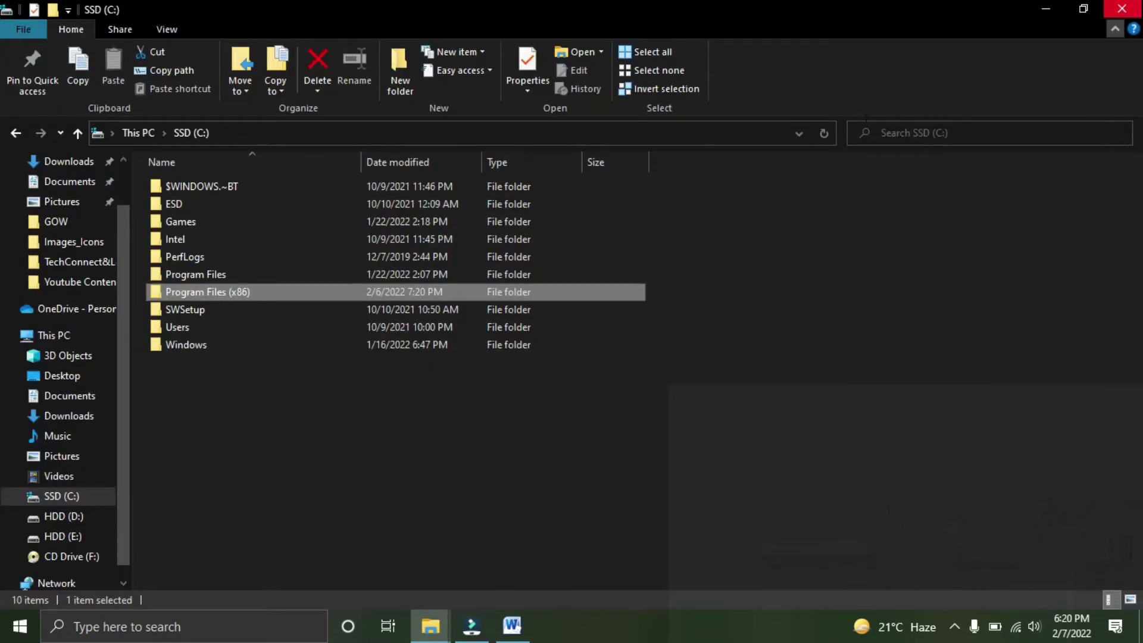
- Open Program Files, then the Common Files folder inside it
double_click(203, 274)
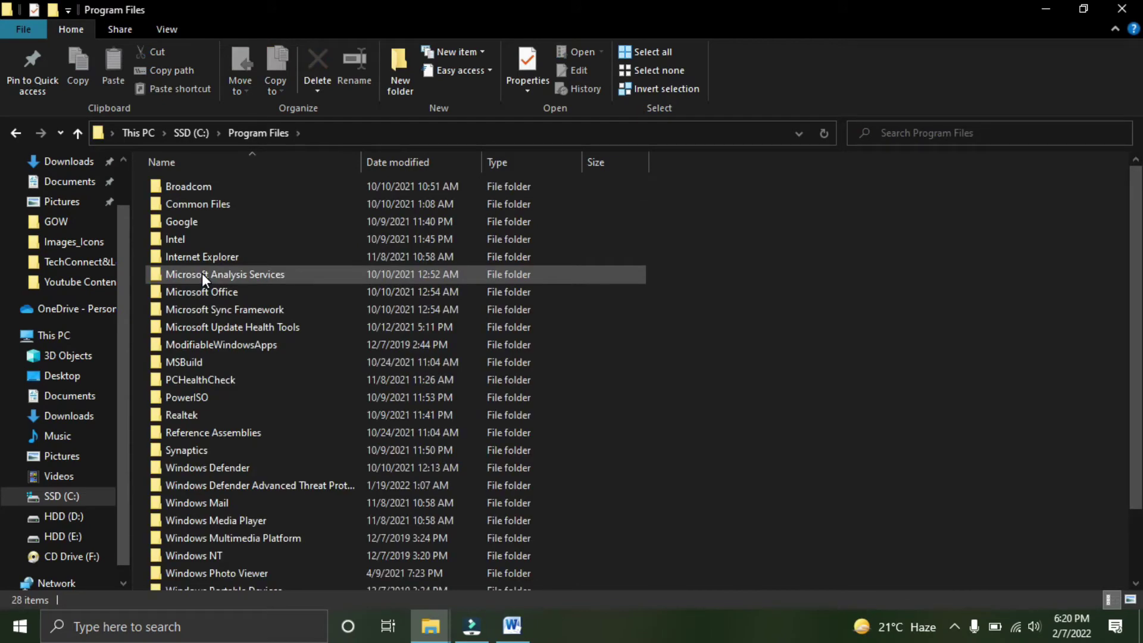
key(g)
key(Down)
key(Down)
key(Down)
key(Down)
key(Down)
key(Down)
key(Down)
key(Down)
key(Down)
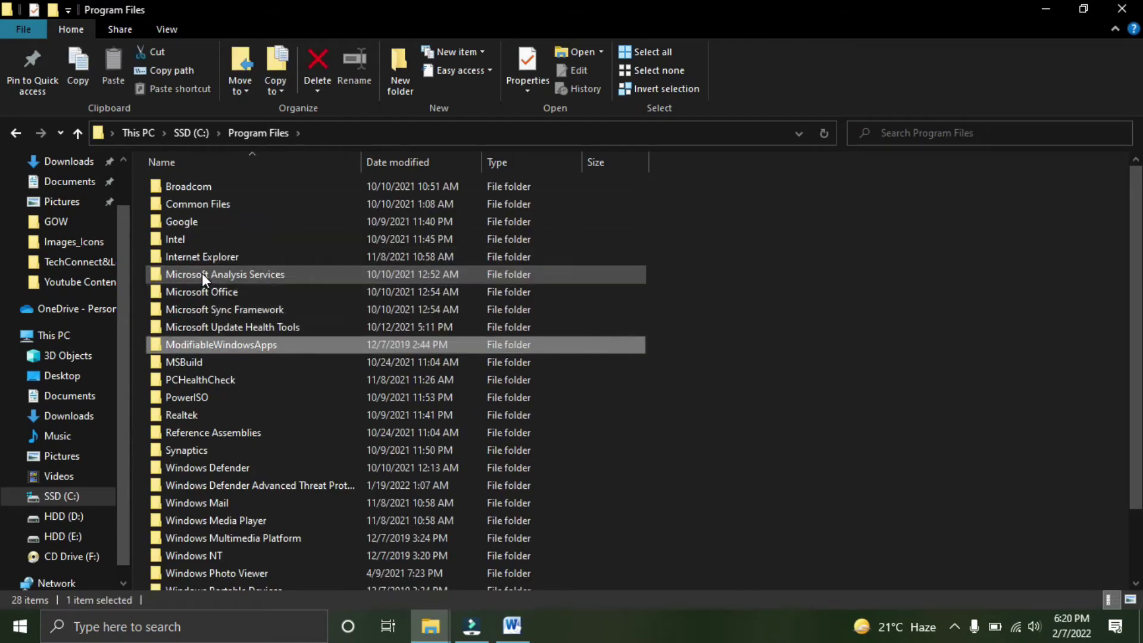
key(Up)
key(Up)
key(Up)
key(Up)
key(Up)
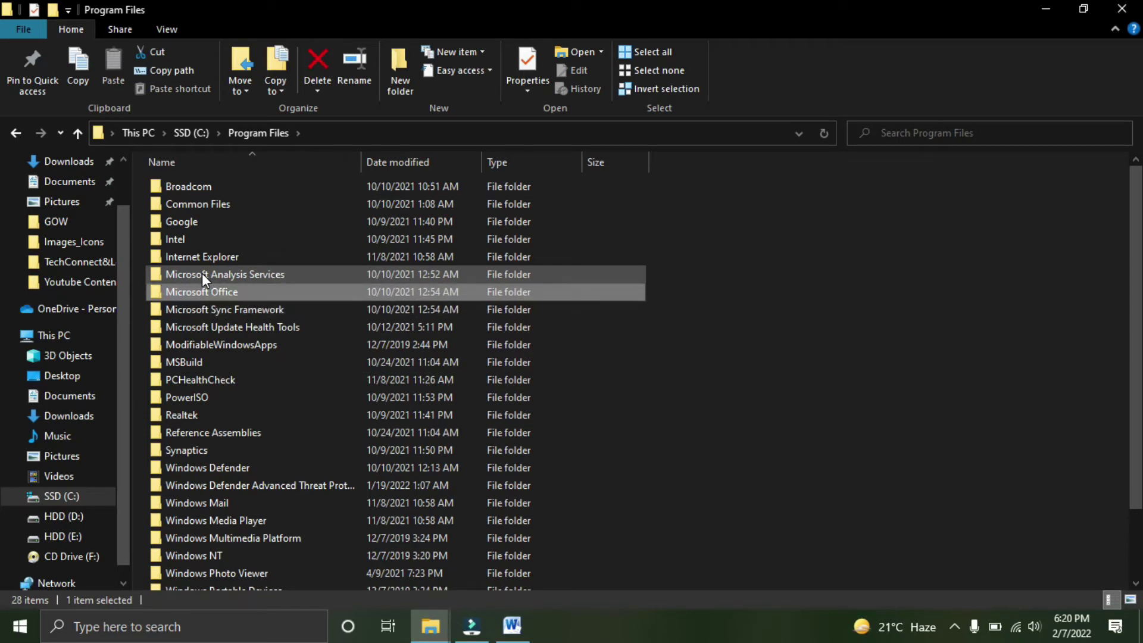
key(Up)
key(Up)
key(Up)
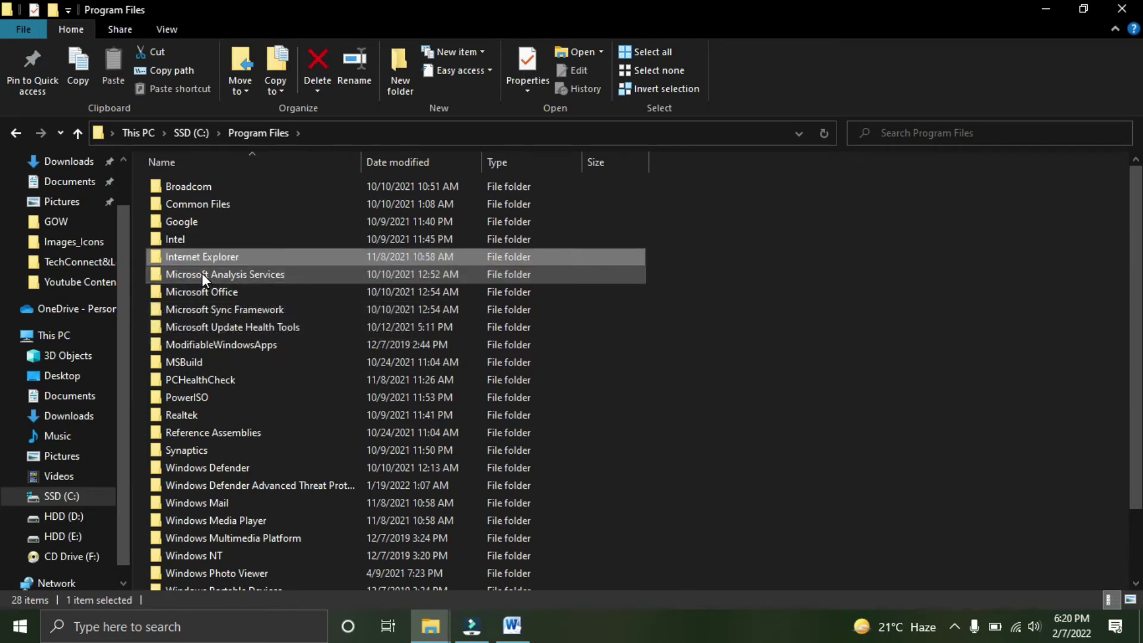
key(Up)
key(Up)
key(Return)
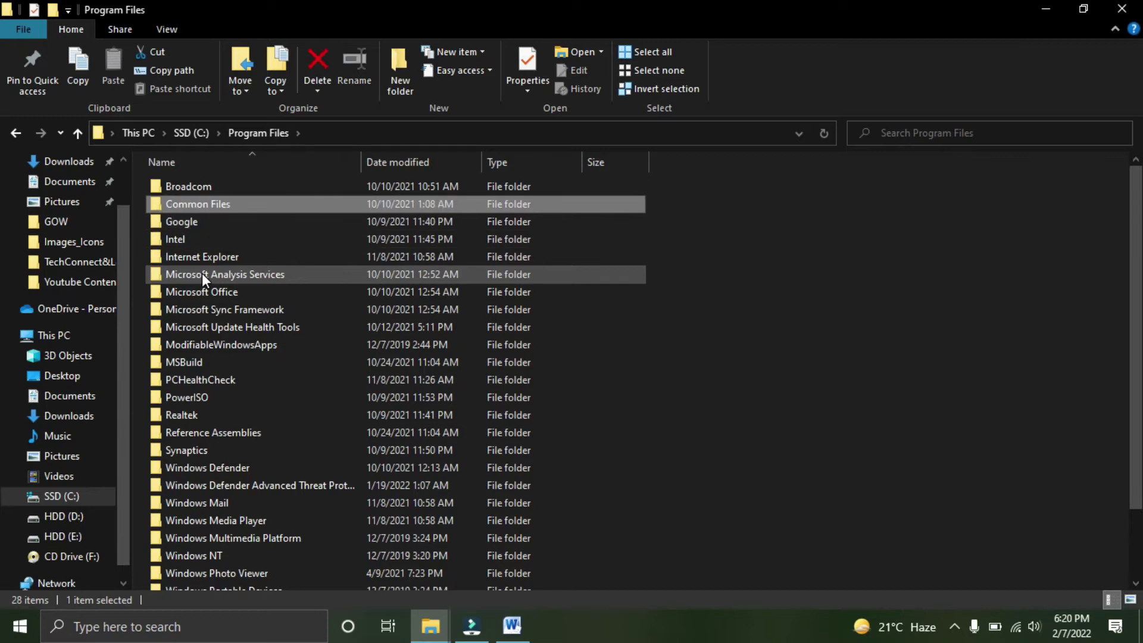
- Open microsoft shared, then the OfficeSoftwareProtectionPlatform folder
key(Down)
key(Down)
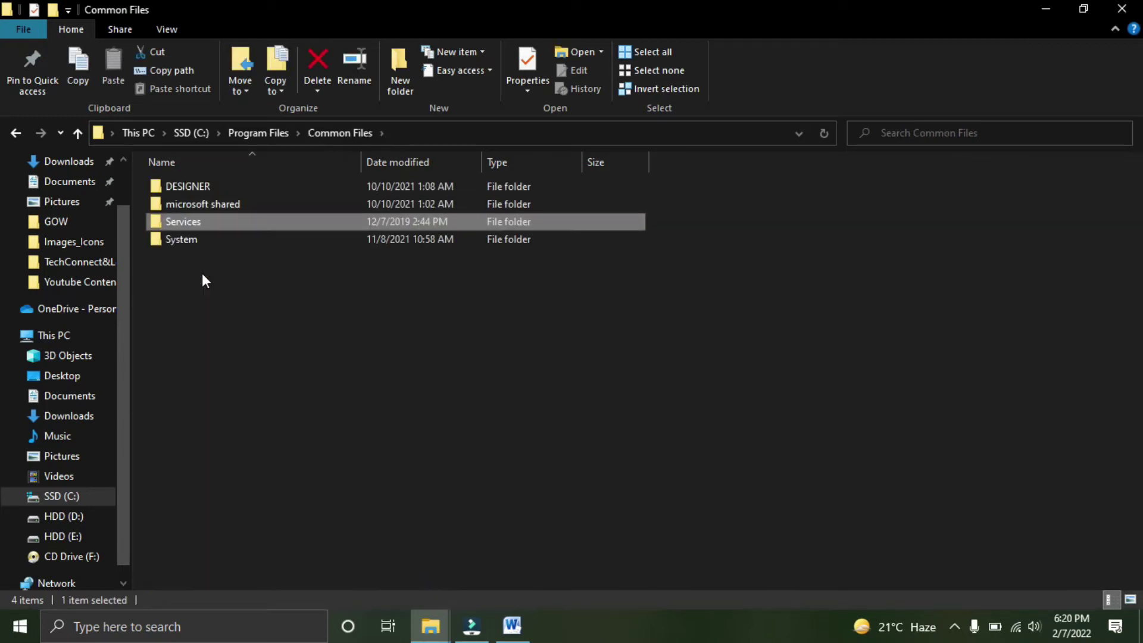
key(Up)
key(Up)
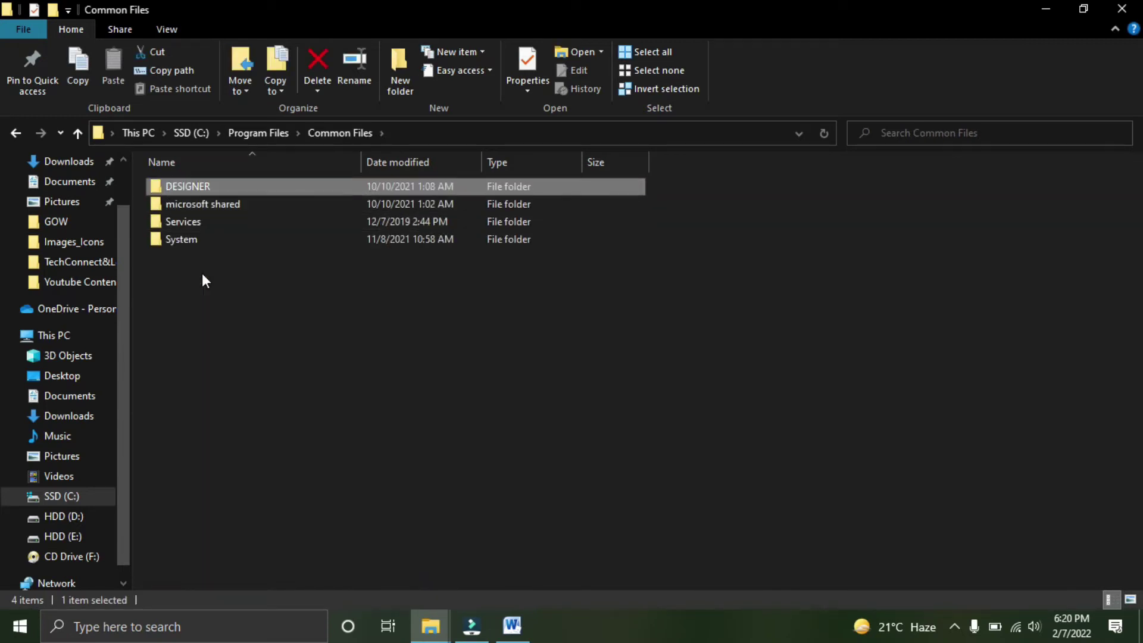
key(Down)
key(Return)
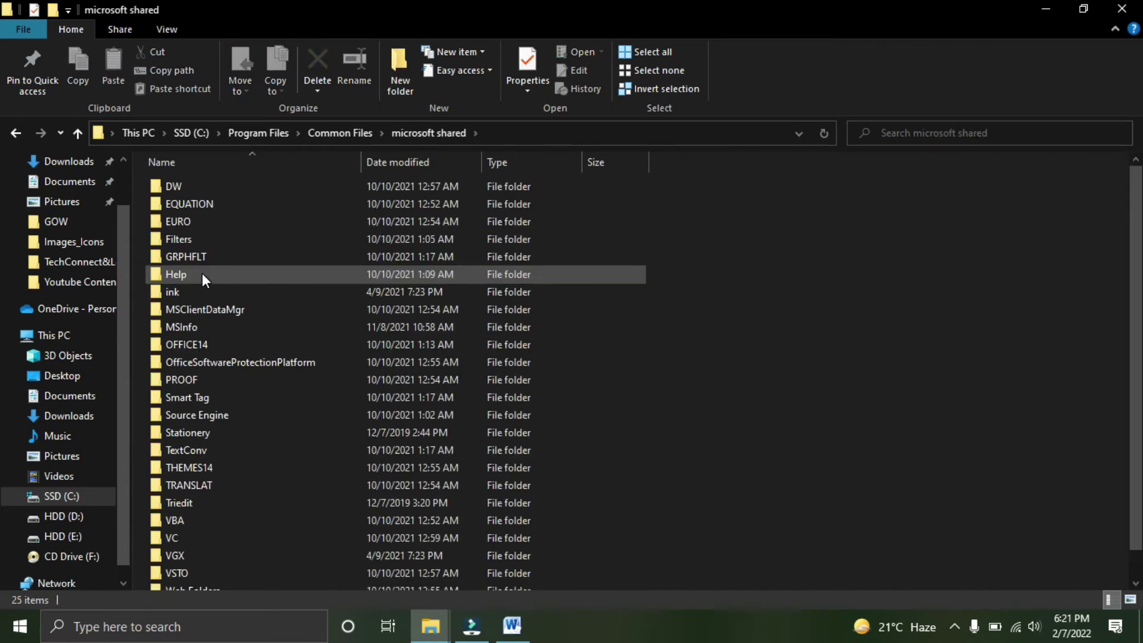
key(f)
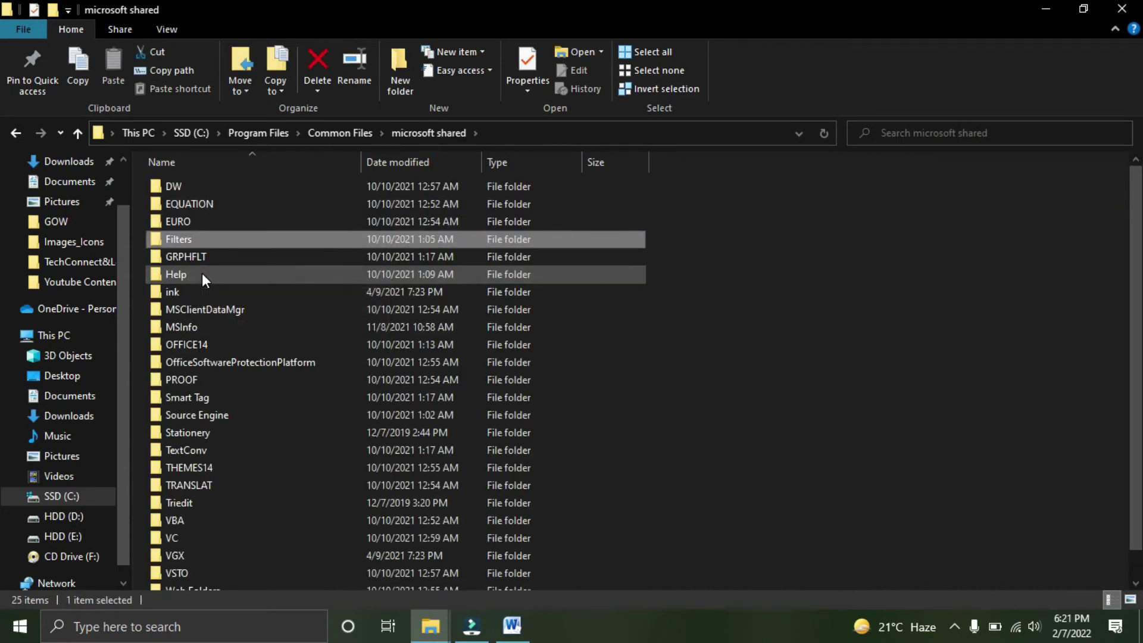
click(189, 361)
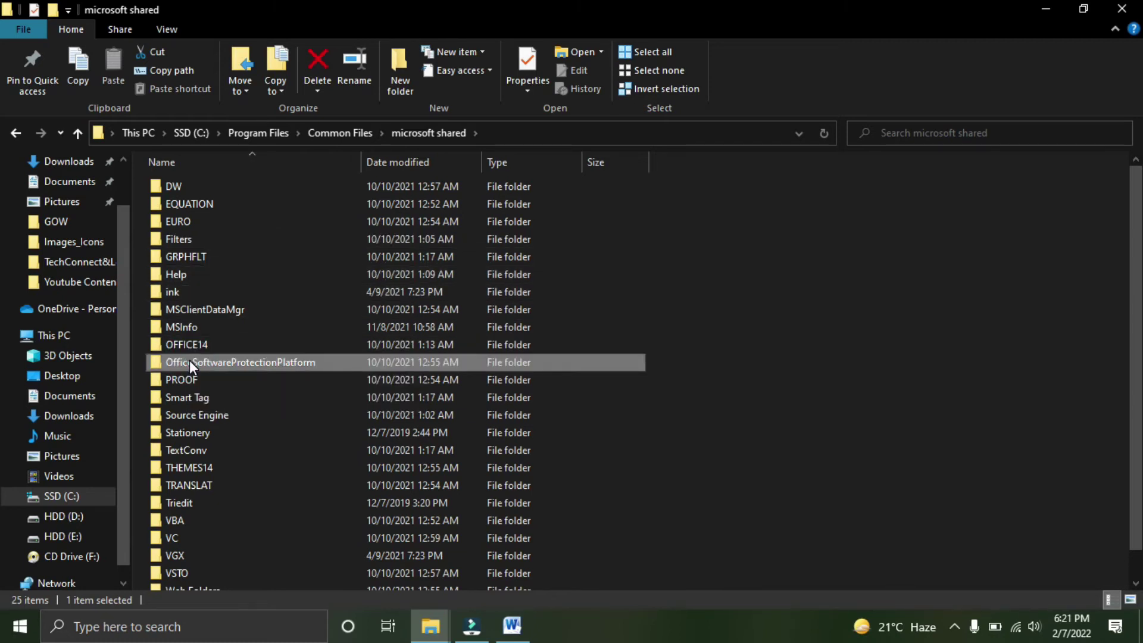
double_click(190, 361)
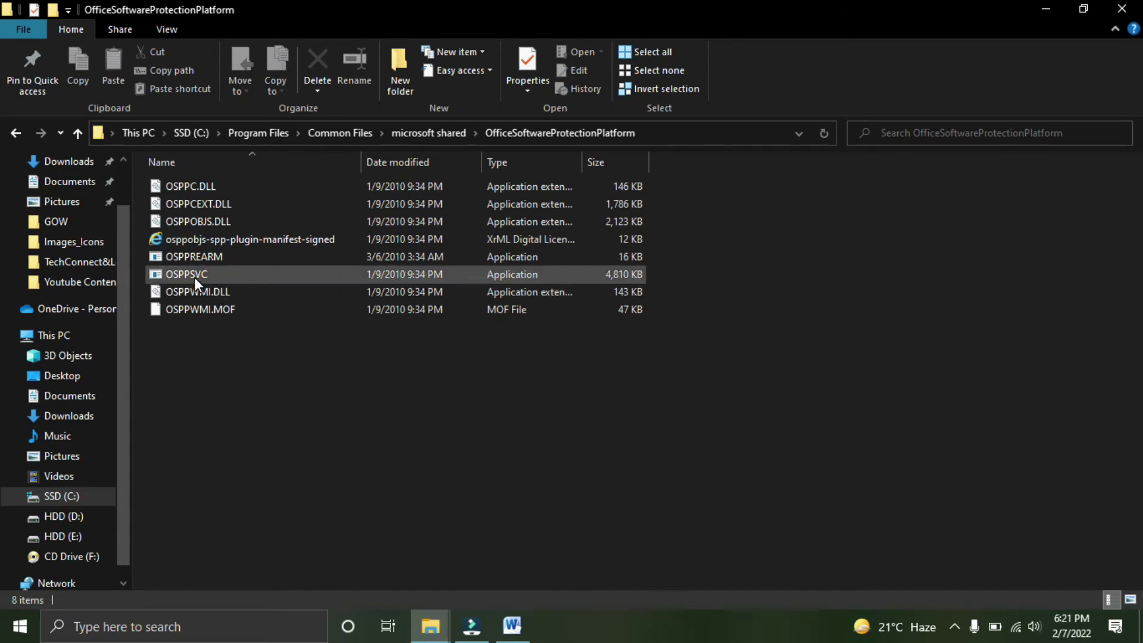
mouse_move(194, 276)
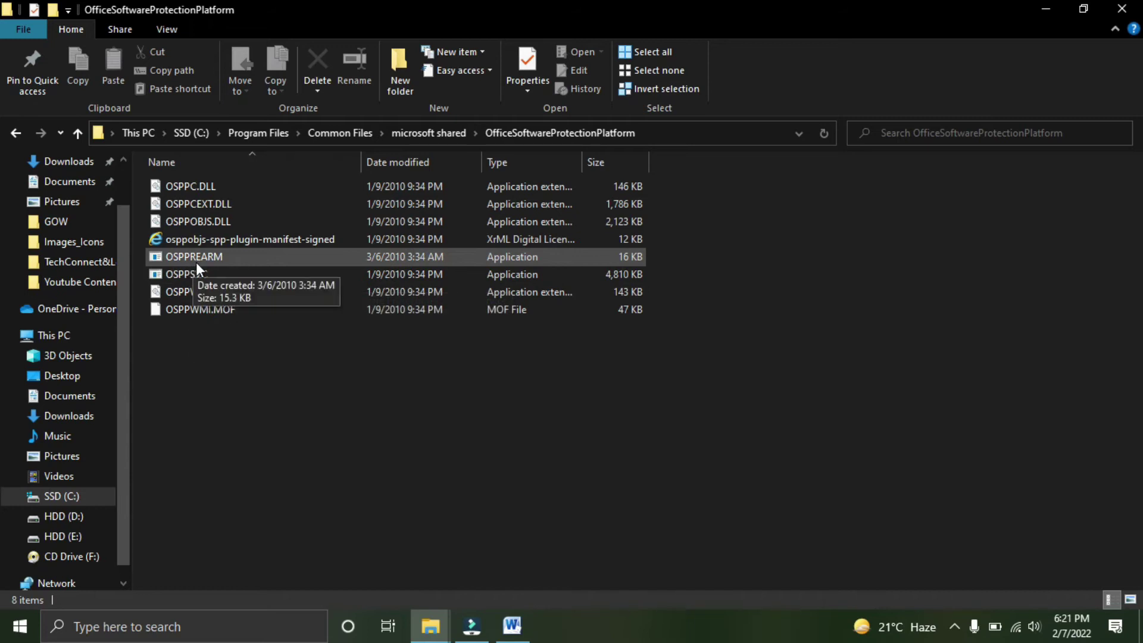
- Run OSPPREARM as administrator, then close the open Word window from the taskbar
click(201, 259)
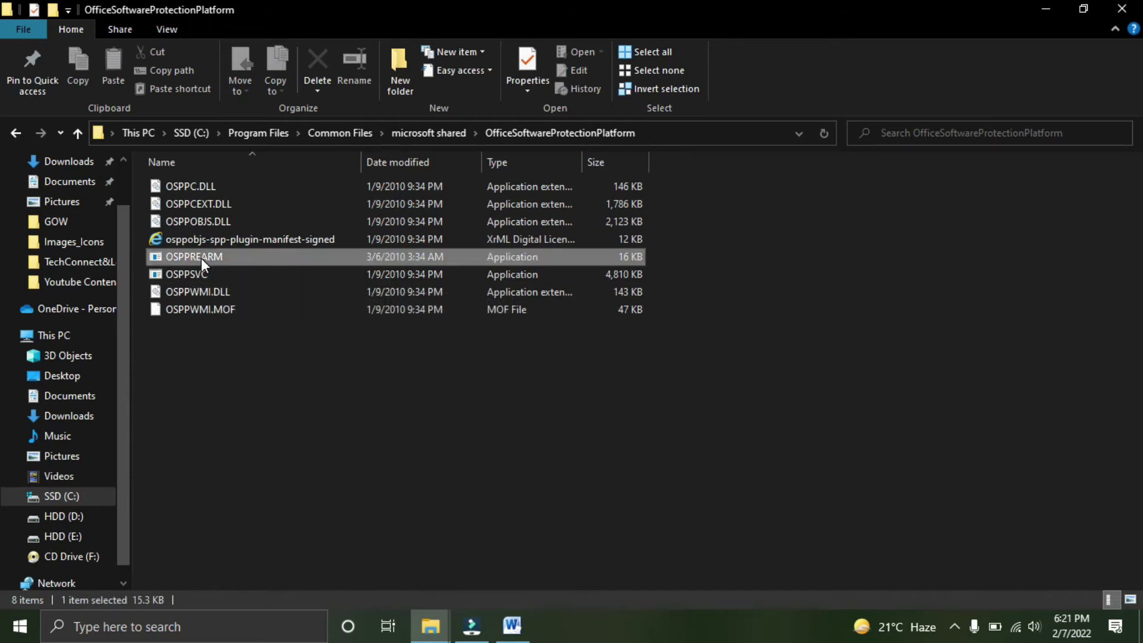
right_click(201, 257)
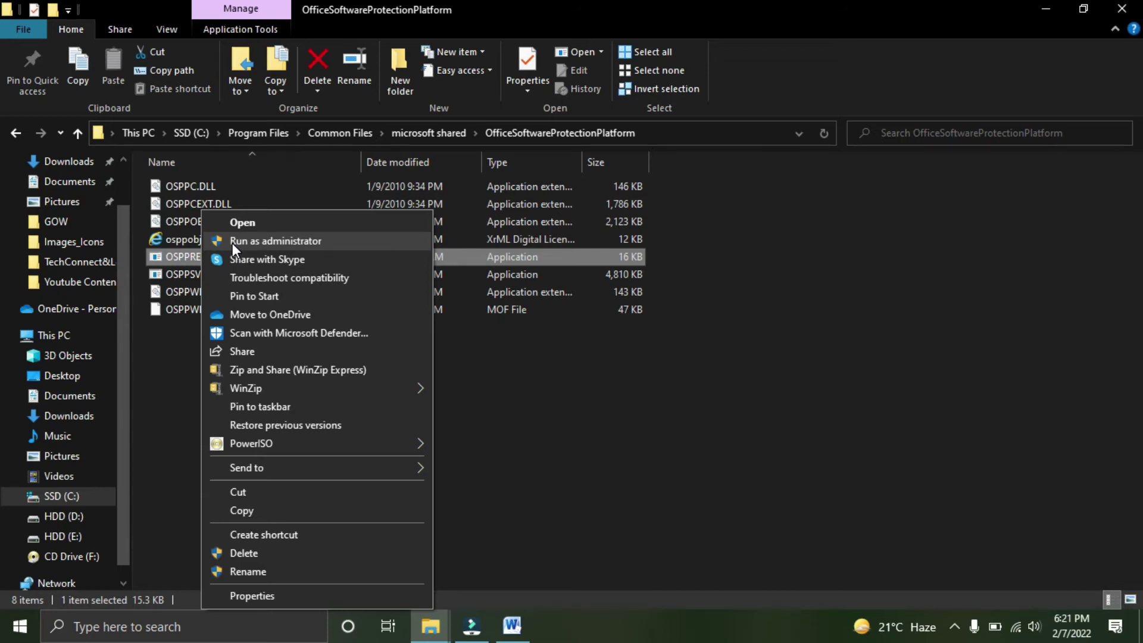
click(232, 242)
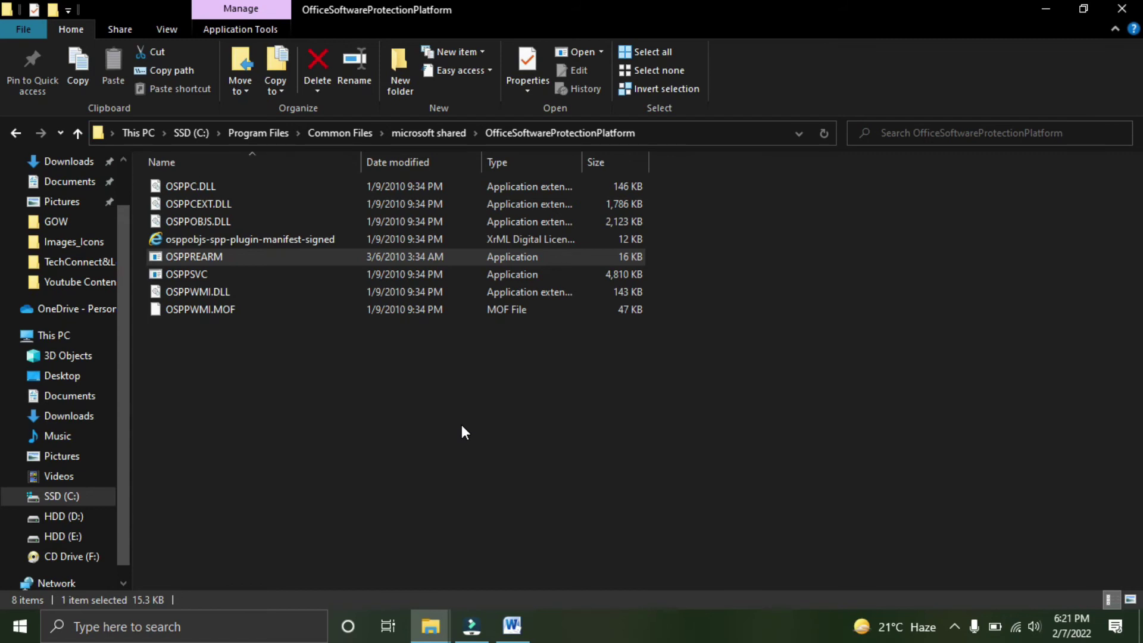
right_click(513, 637)
click(492, 596)
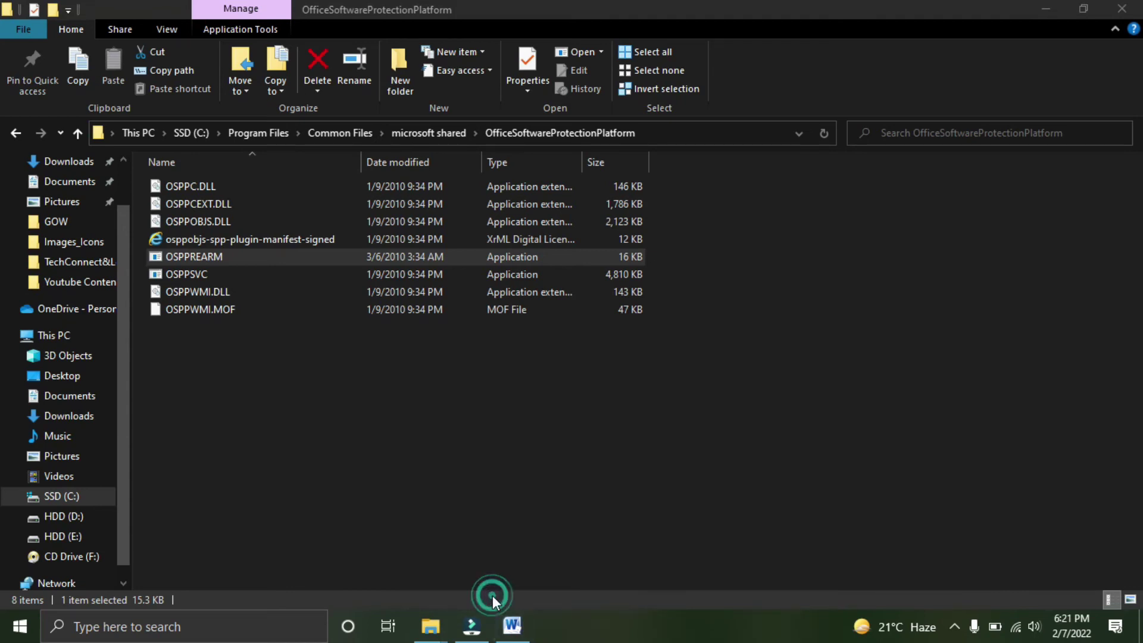
- Run OSPPREARM as administrator again and close File Explorer
right_click(218, 257)
click(250, 236)
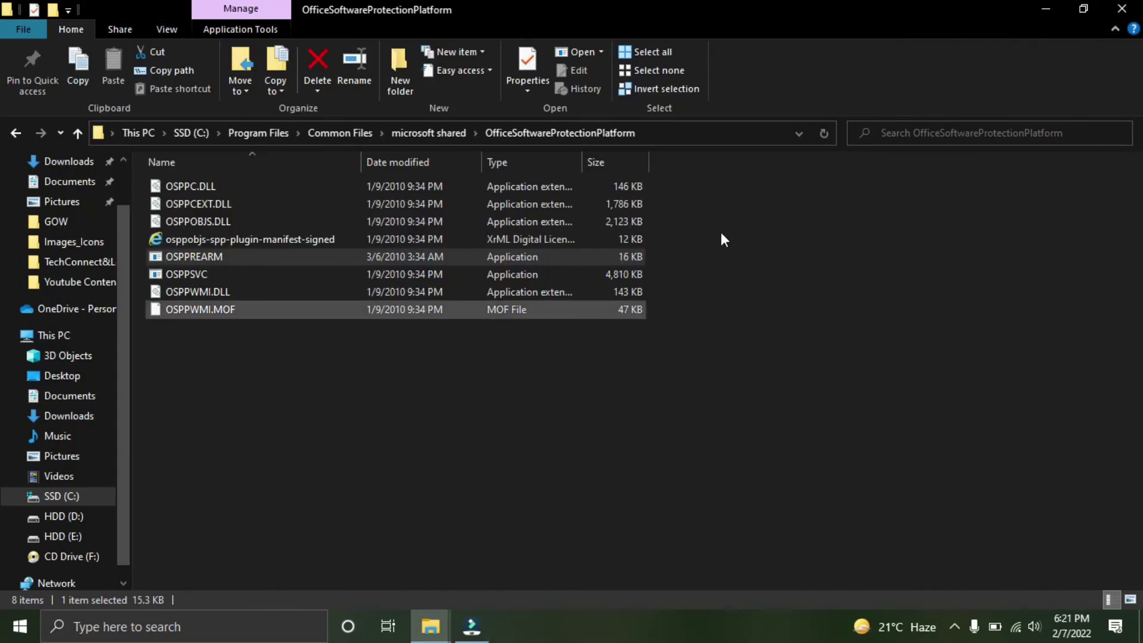
click(1117, 14)
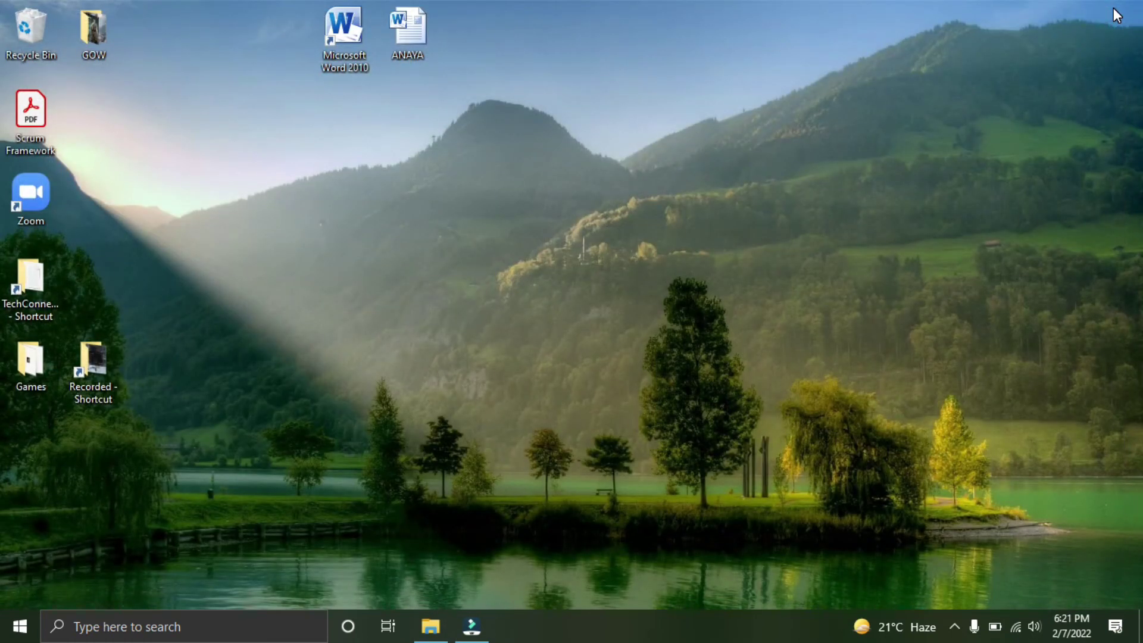
- Launch Microsoft Word 2010 from a Start search for 'wi' and maximize the blank Document1
key(super)
text(wi)
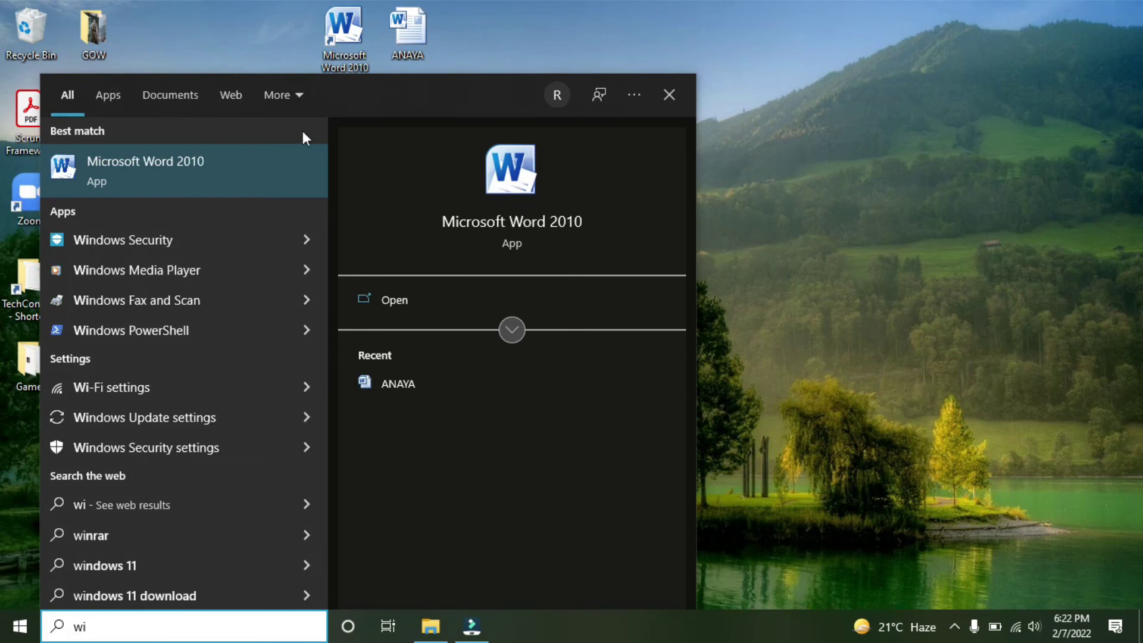
click(235, 162)
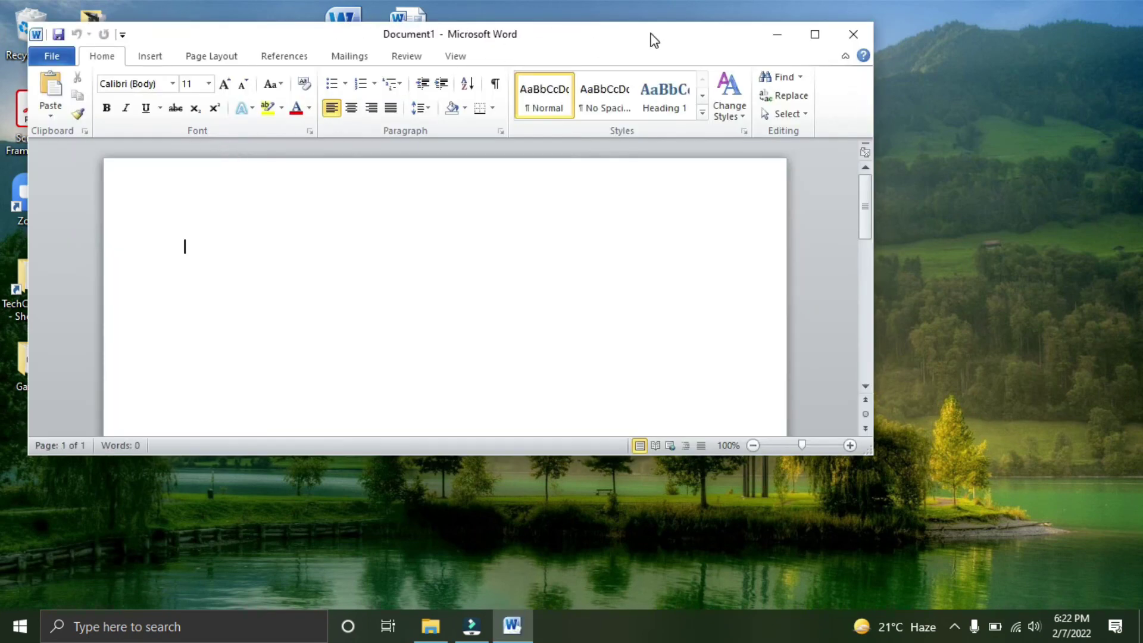
click(816, 35)
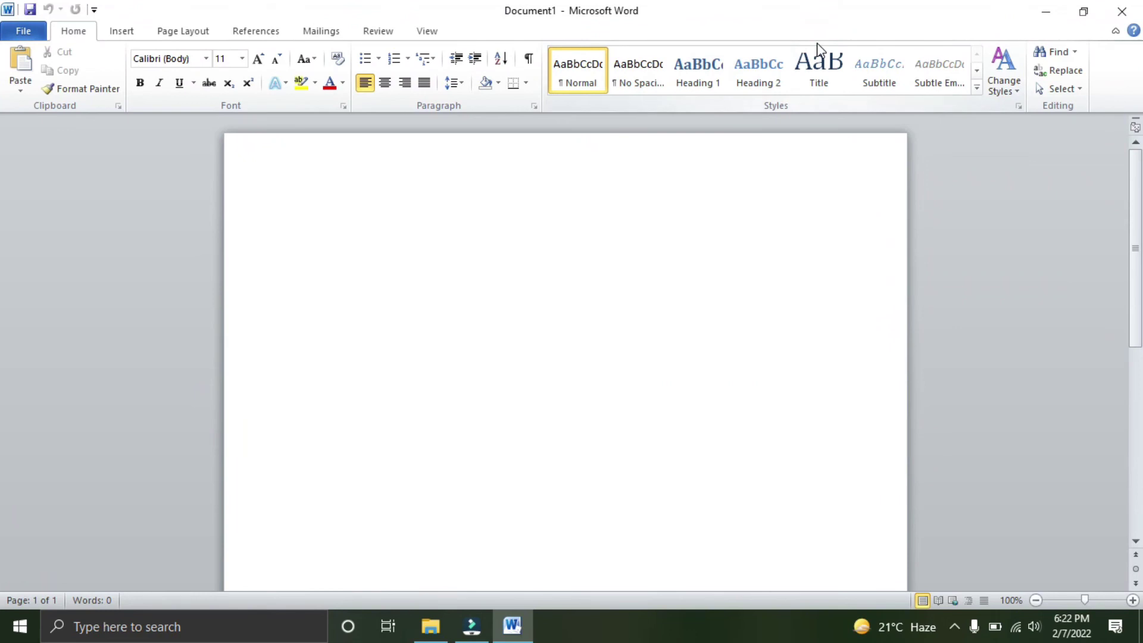